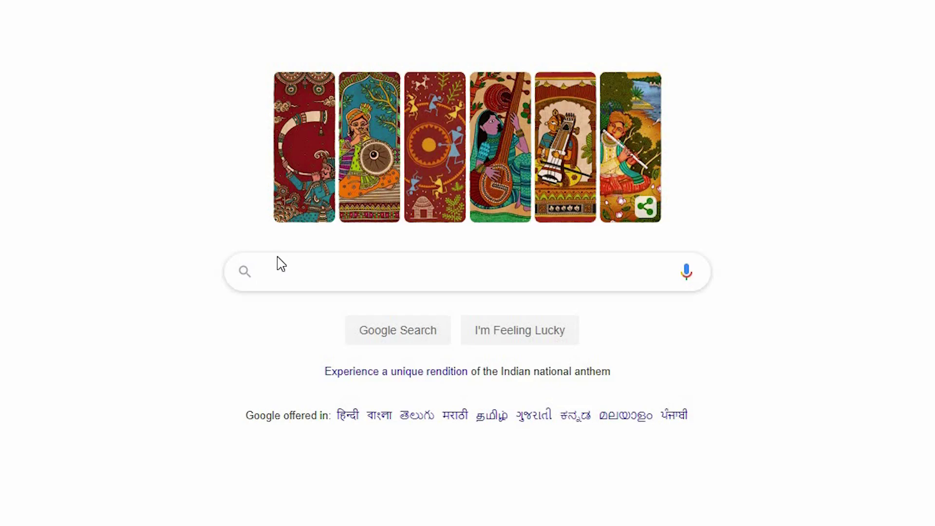
Step: Search Google for 'bitnami wordpress' using the autocomplete suggestion
text(bit)
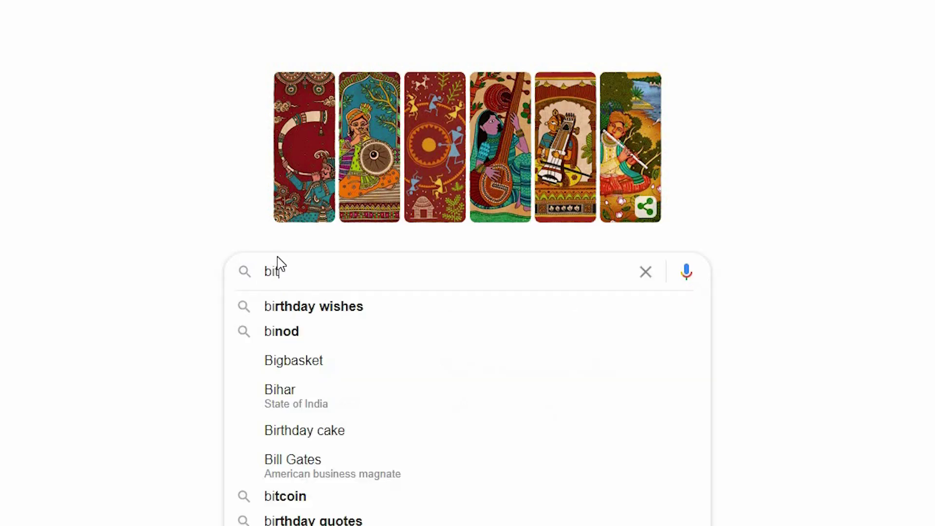
text(nami)
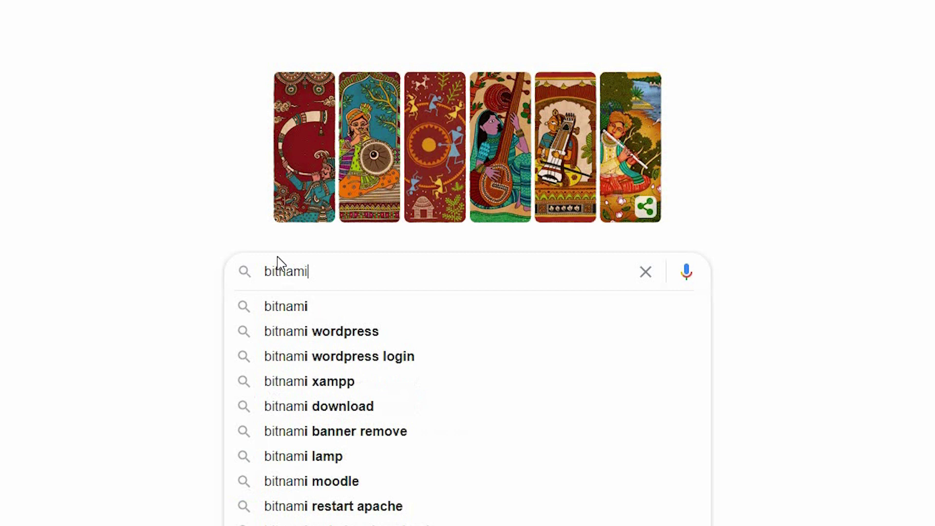
key(Down)
key(Escape)
key(Return)
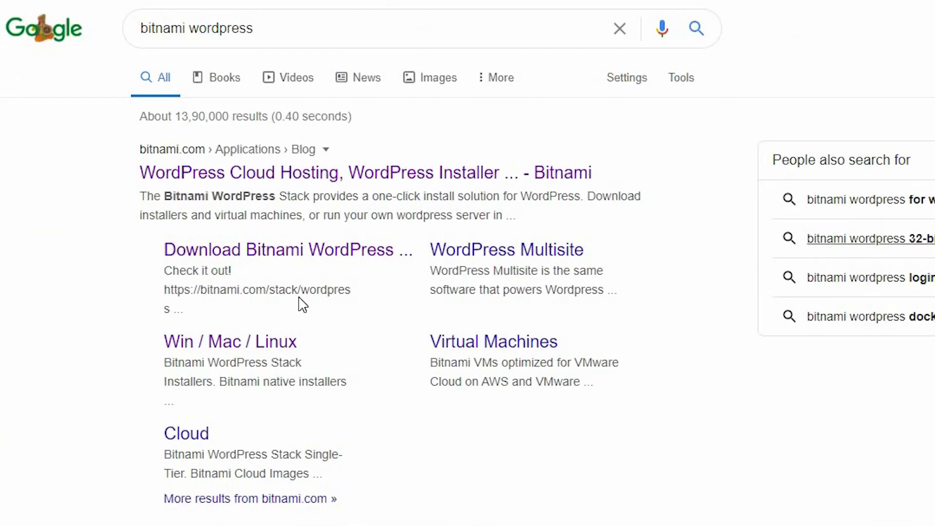
Step: Open Bitnami's Win / Mac / Linux installers page and request the Windows 64-bit WordPress 5.5-0 download
click(285, 343)
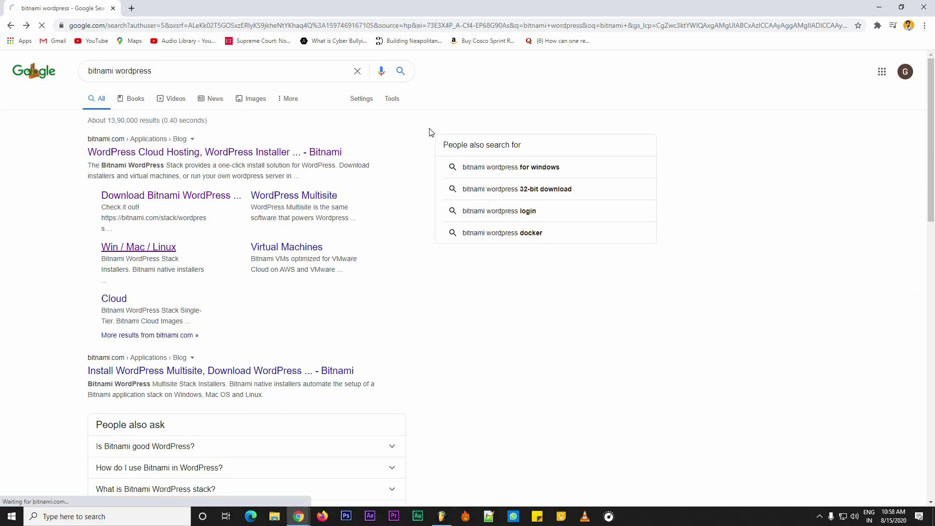
scroll(487, 165, down, 4)
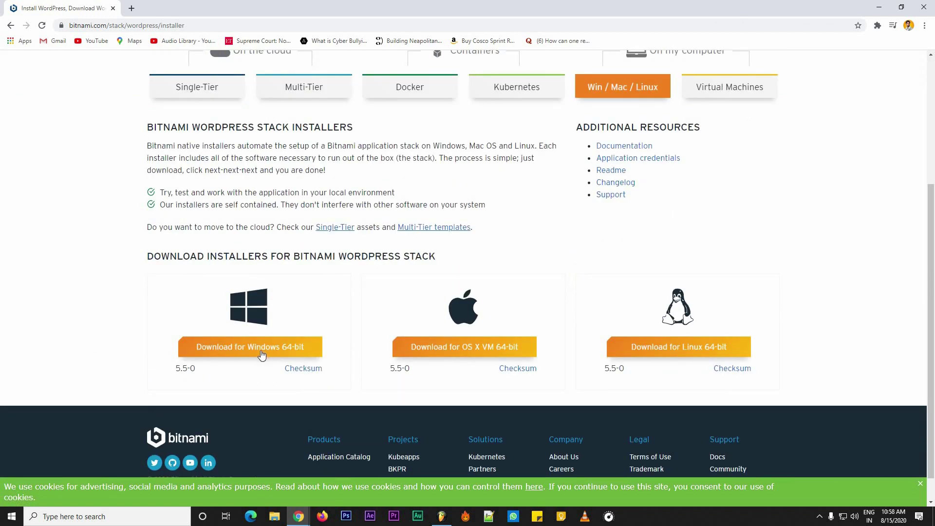
click(261, 354)
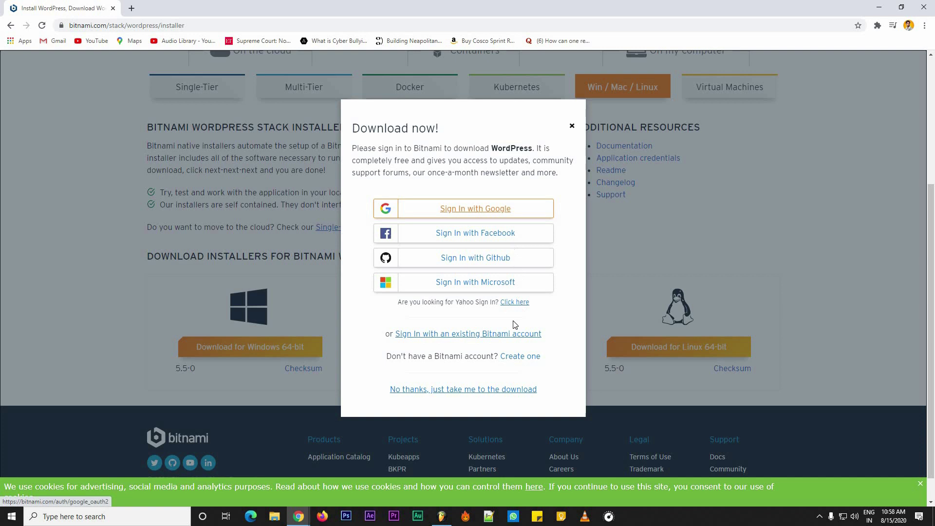
Step: Skip the sign-in, launch the downloaded installer and keep English as the setup language
click(459, 390)
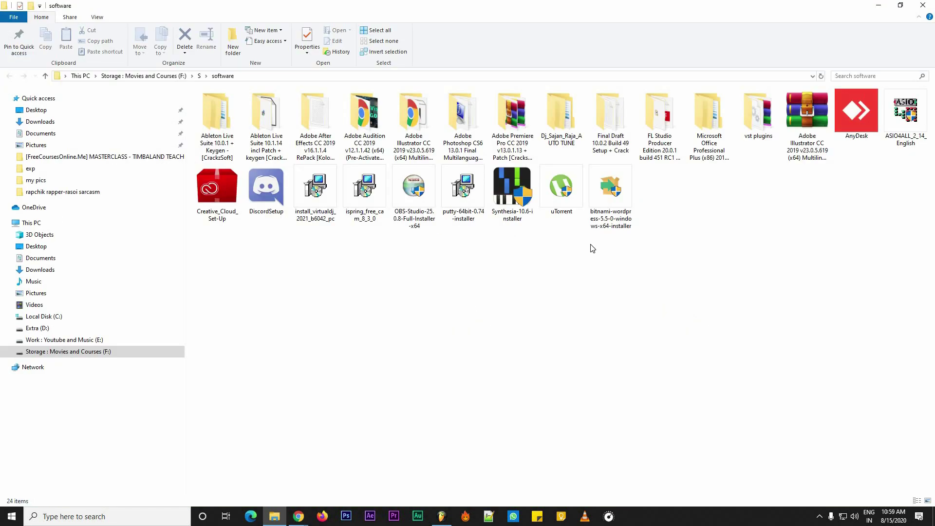
double_click(610, 205)
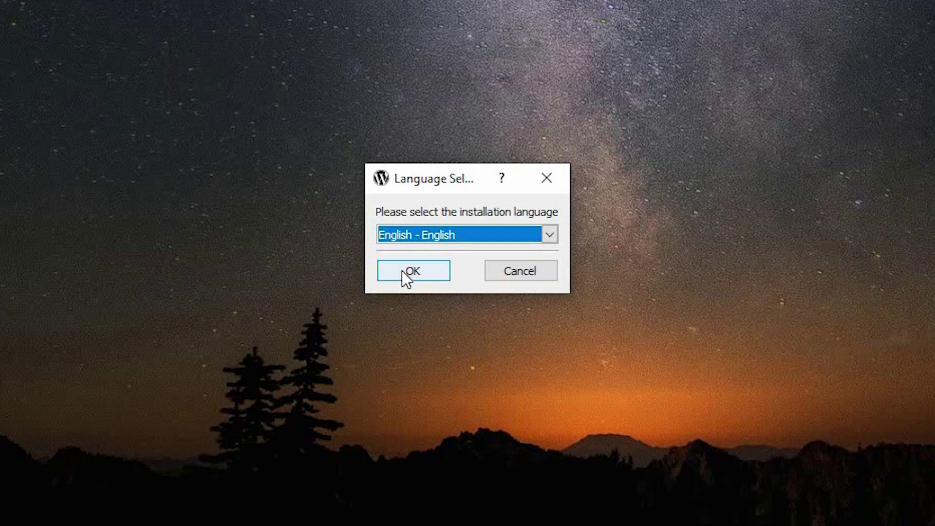
click(422, 255)
click(401, 270)
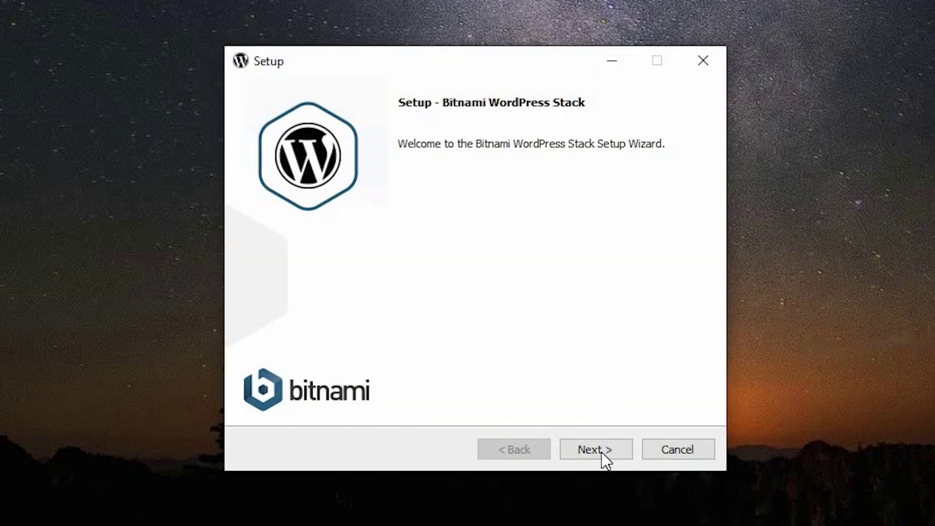
Step: Keep the WordPress and PhpMyAdmin components and the C:\Bitnami\wordpress-5.5-0 installation folder
click(600, 452)
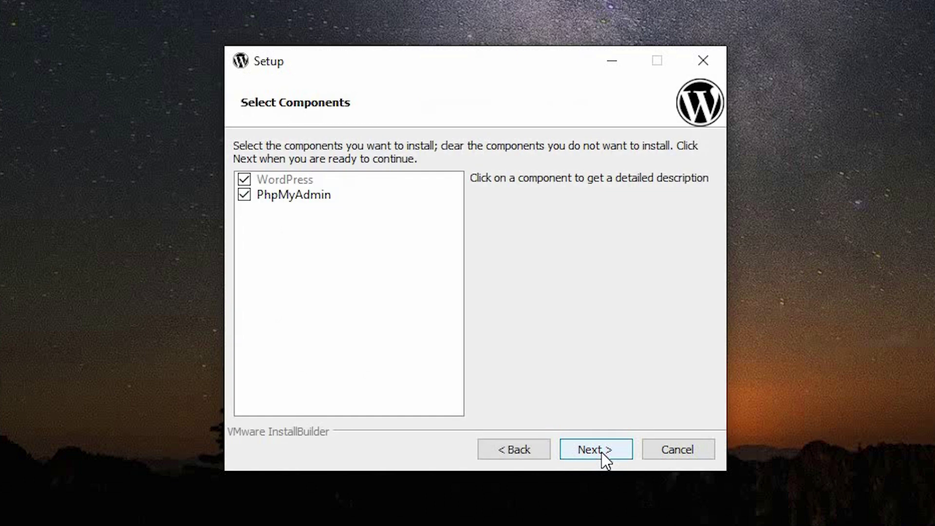
click(601, 452)
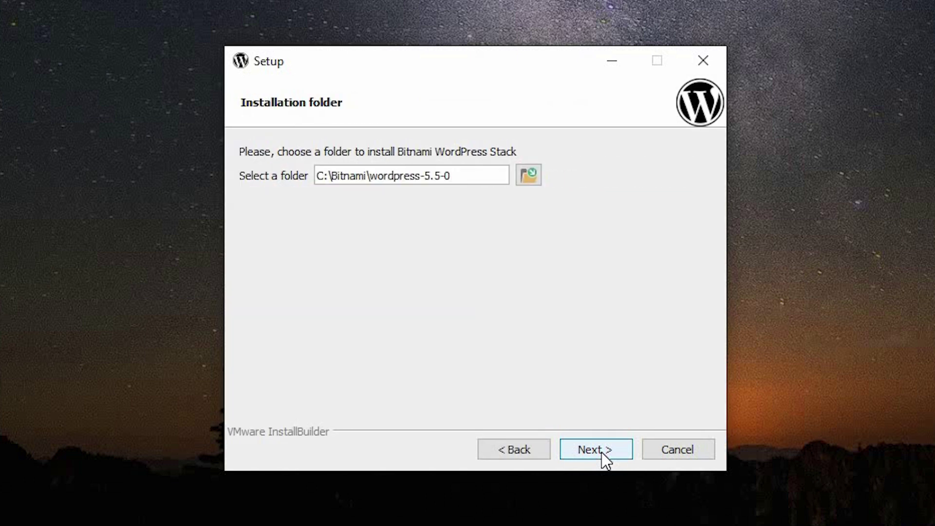
click(601, 452)
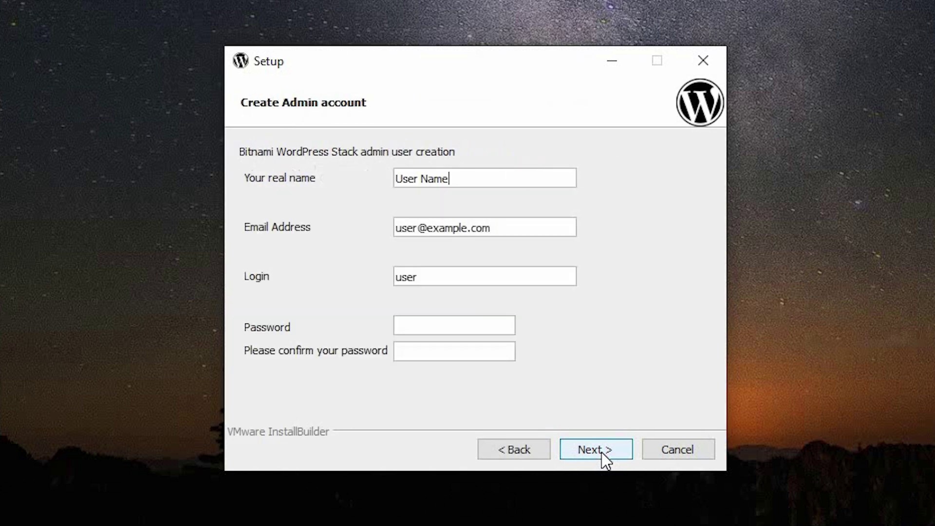
Step: Replace the placeholder real name with the user's own name
triple_click(452, 178)
key(BackSpace)
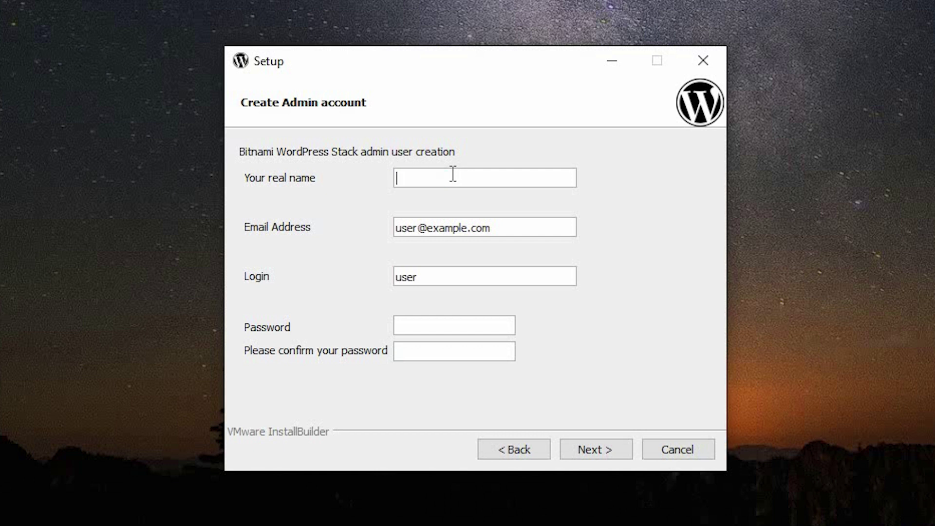
text(Gaurav)
triple_click(448, 227)
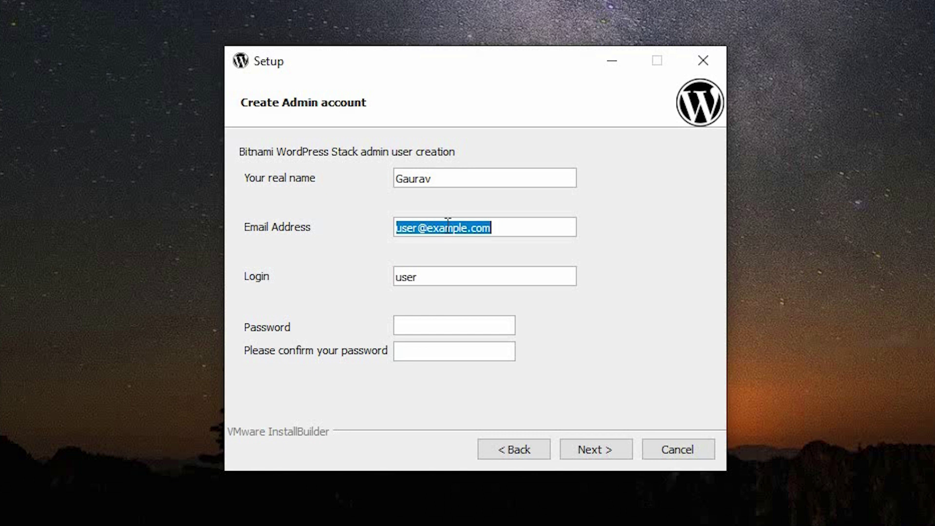
Step: Set the login to 'admin', enter and confirm the account password, and continue
click(431, 286)
double_click(431, 285)
text(admin)
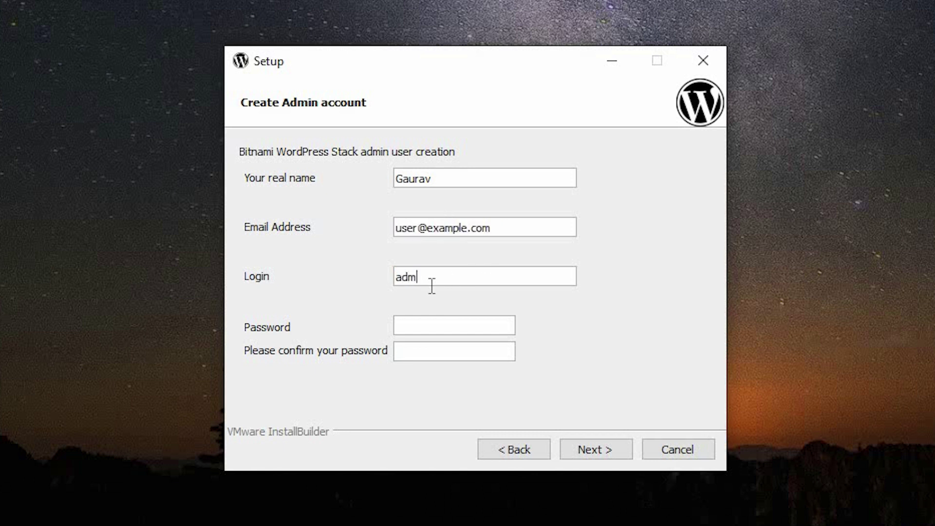
click(414, 320)
text(admin)
click(429, 352)
text(admin)
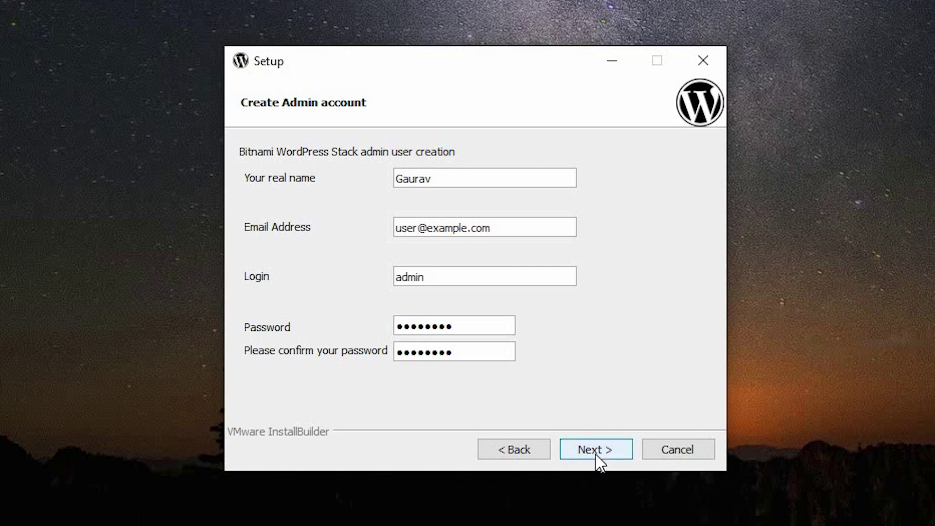
click(596, 455)
Step: Keep the default blog name, leave mail support off, and advance to Ready to Install
click(597, 456)
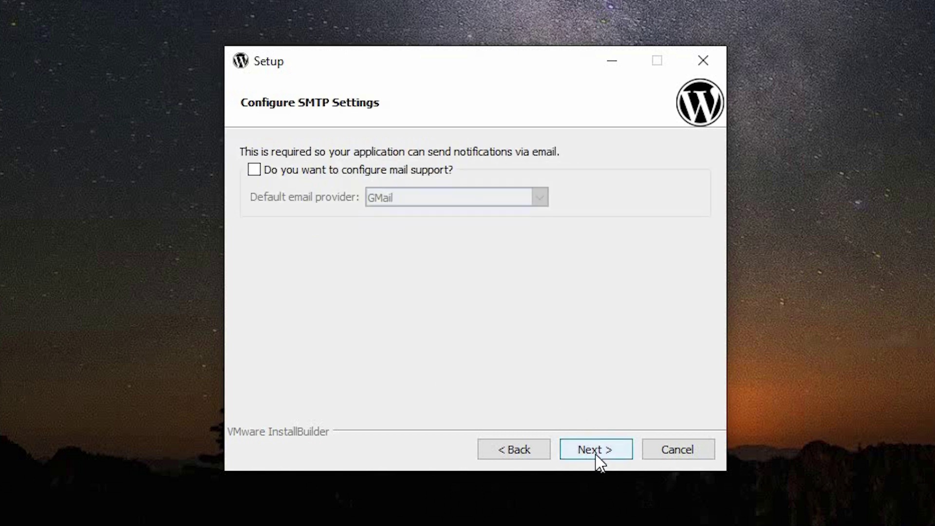
click(254, 169)
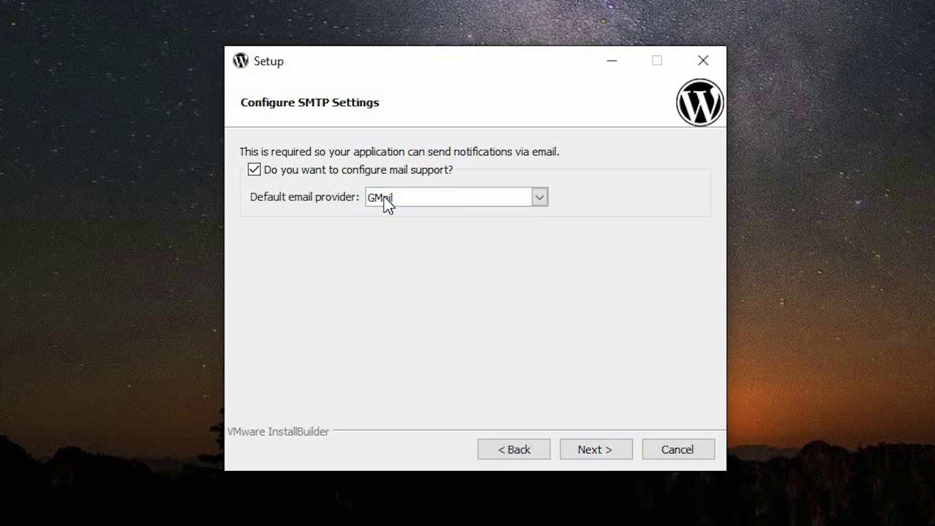
click(384, 197)
click(257, 168)
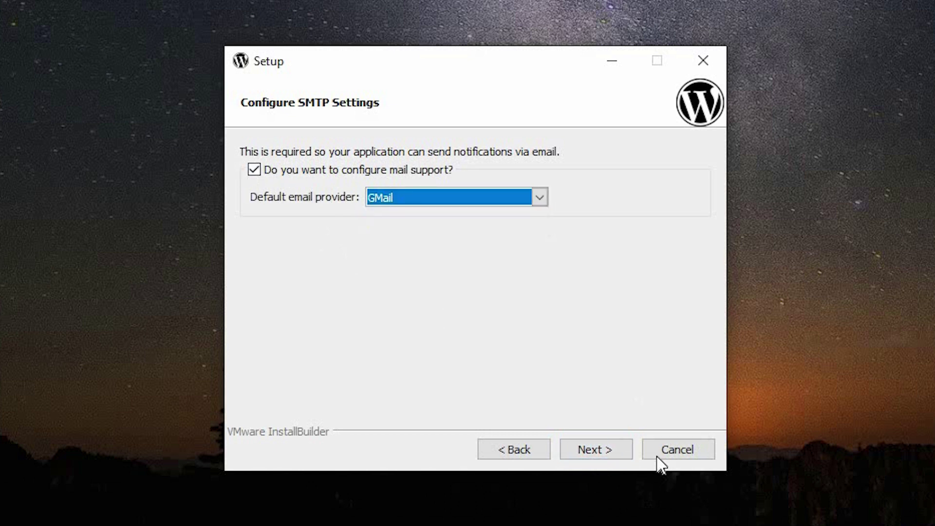
click(600, 442)
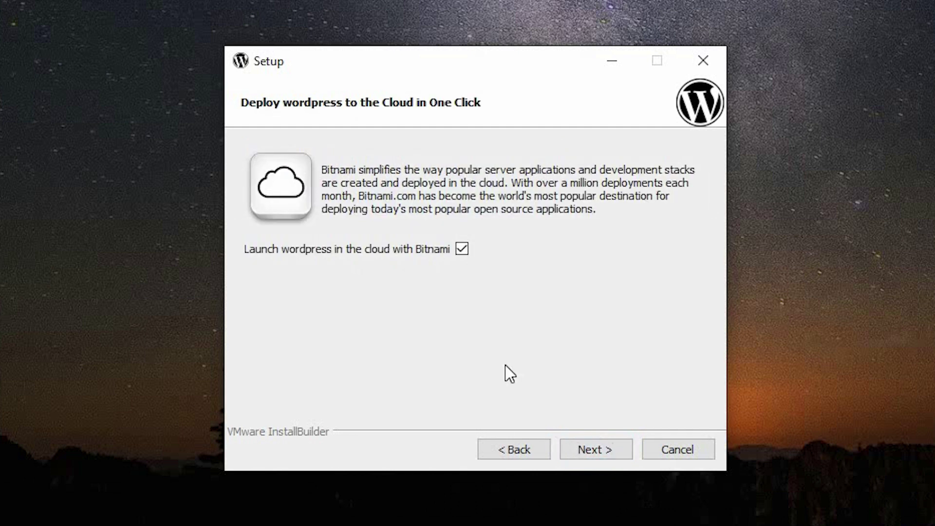
click(591, 452)
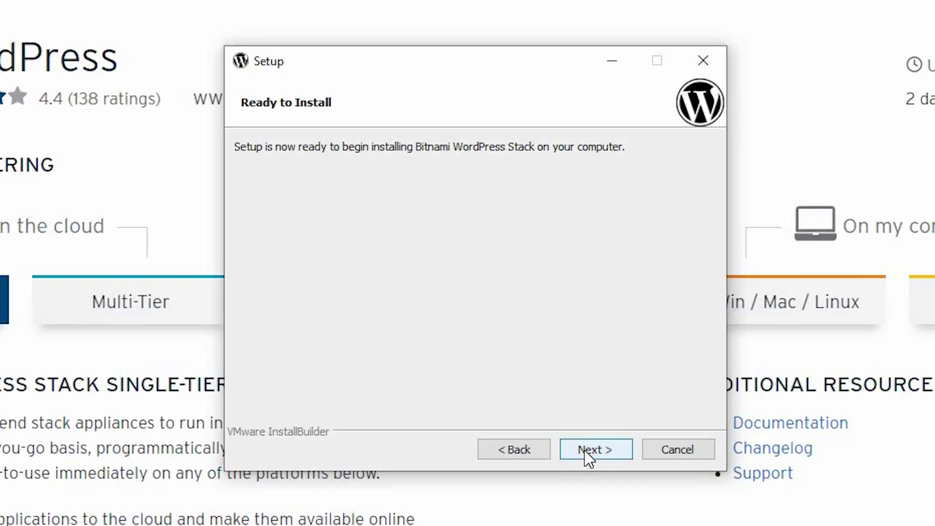
Step: Install the stack and allow mysqld and Apache HTTP Server through the Windows firewall
click(584, 450)
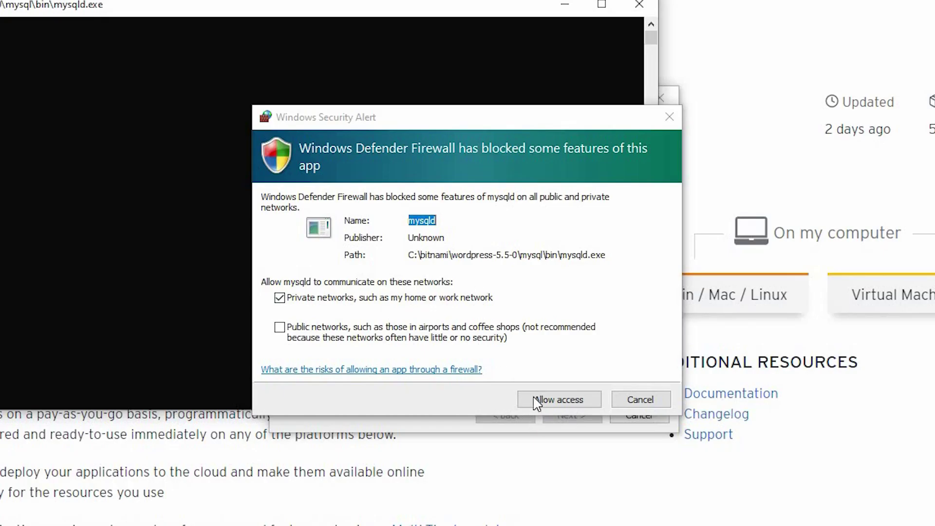
click(537, 402)
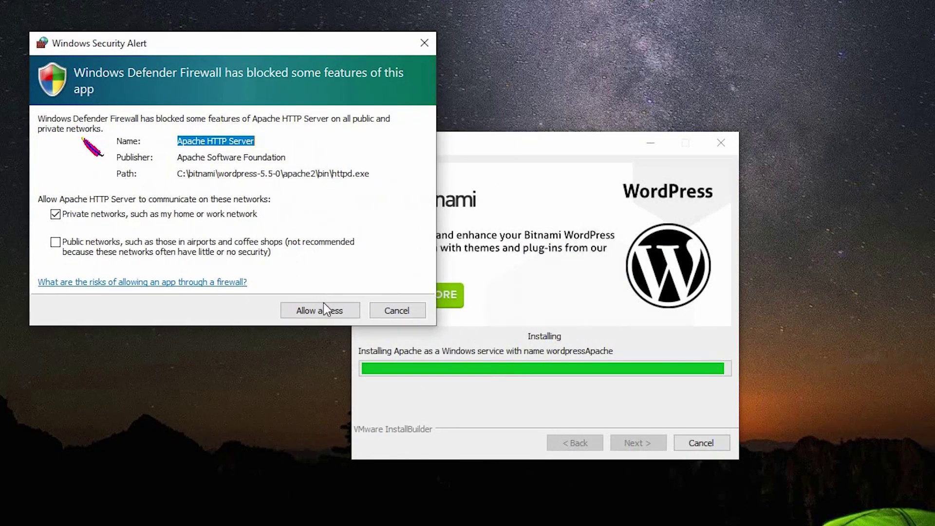
click(334, 315)
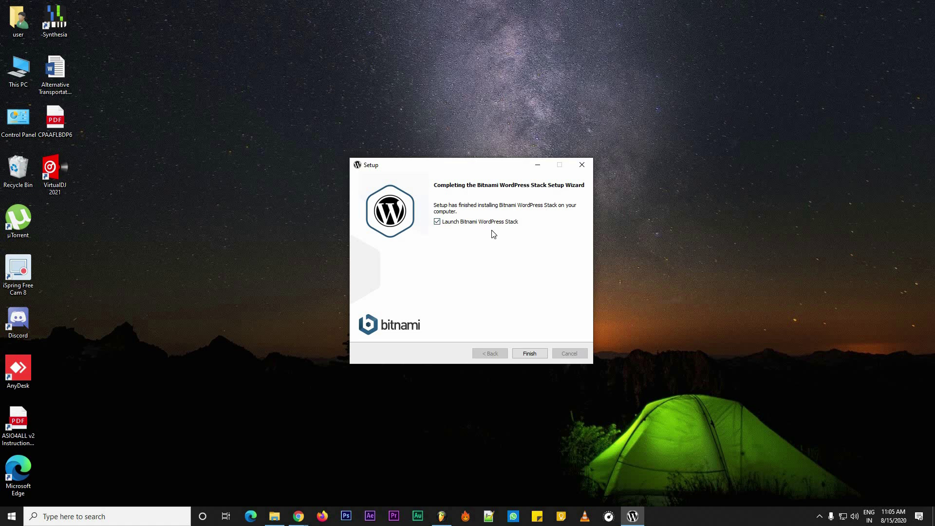
Step: Finish setup and open the local WordPress site at 127.0.0.1/wordpress from Chrome's Bitnami page
click(535, 352)
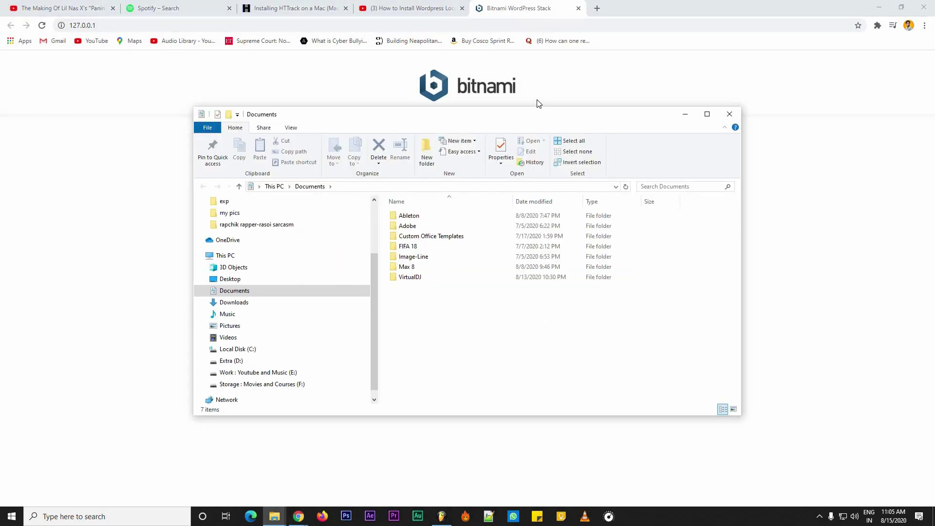
click(428, 105)
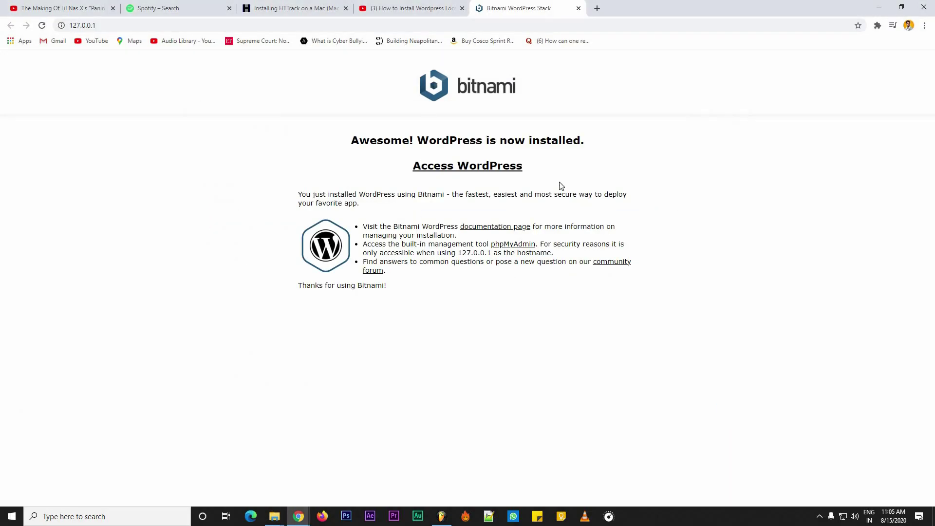
click(501, 174)
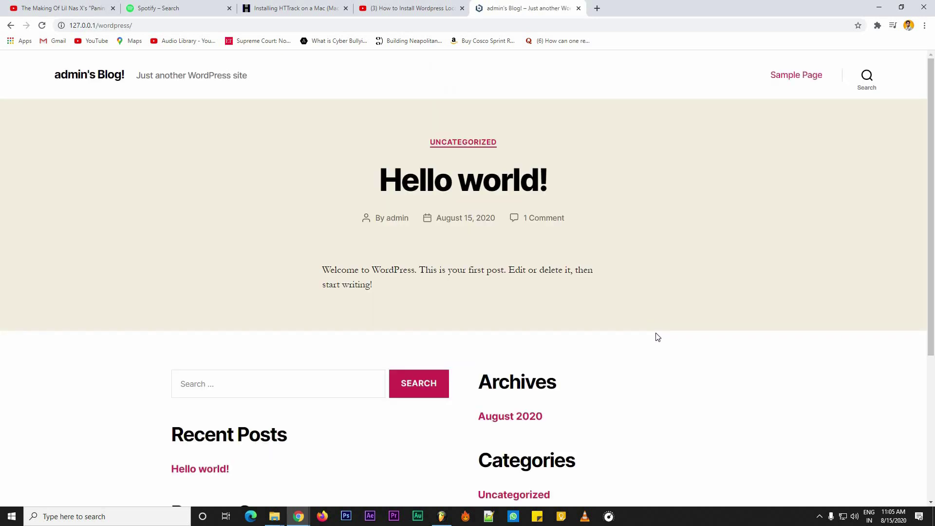
scroll(656, 334, down, 5)
scroll(655, 334, up, 5)
Step: Close the tutorial tab and load localhost/wordpress/login in Chrome's address bar
click(463, 8)
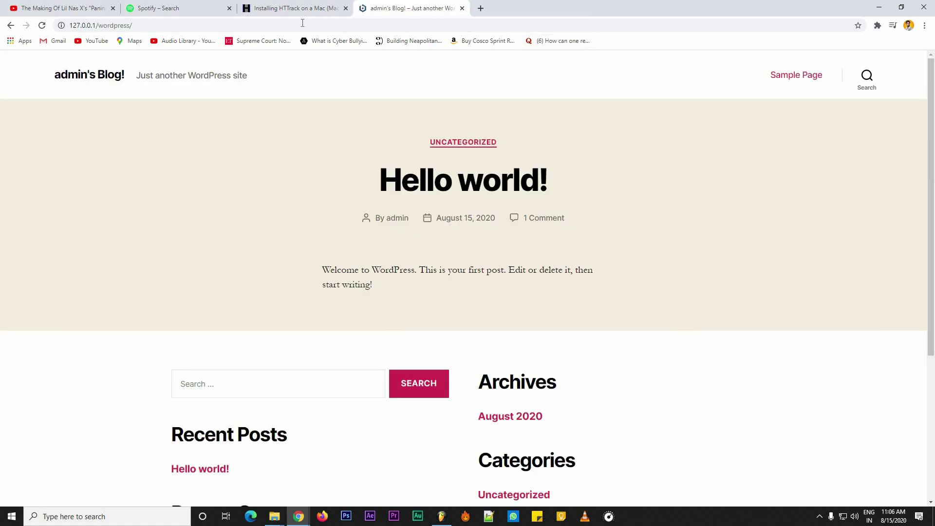
click(302, 25)
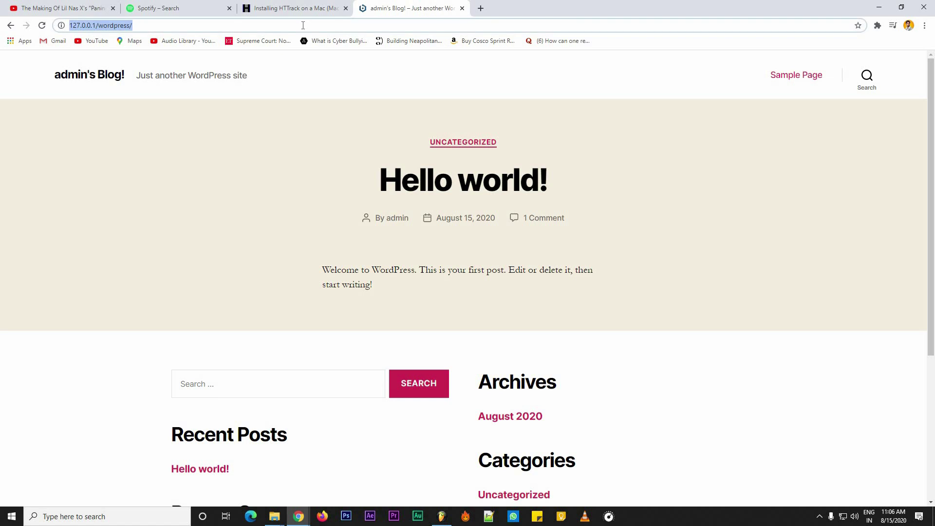
click(303, 25)
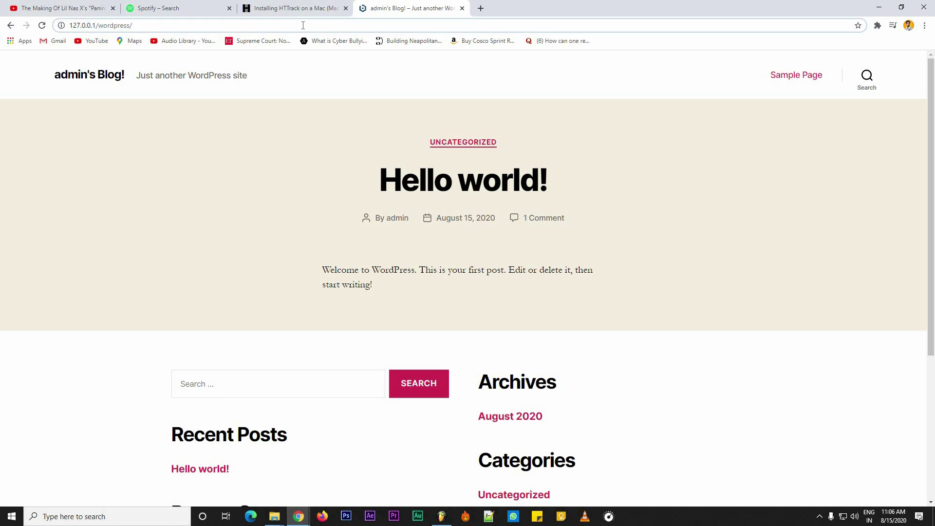
text(login)
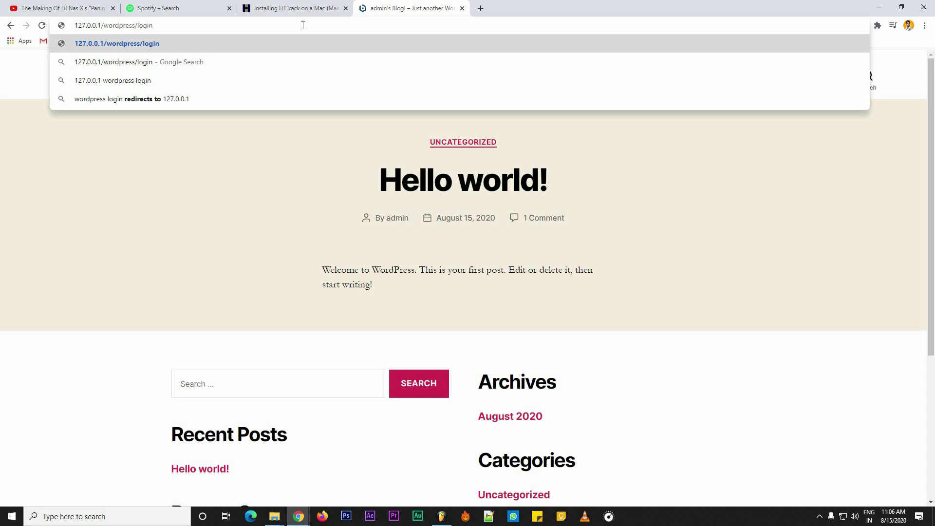
click(267, 130)
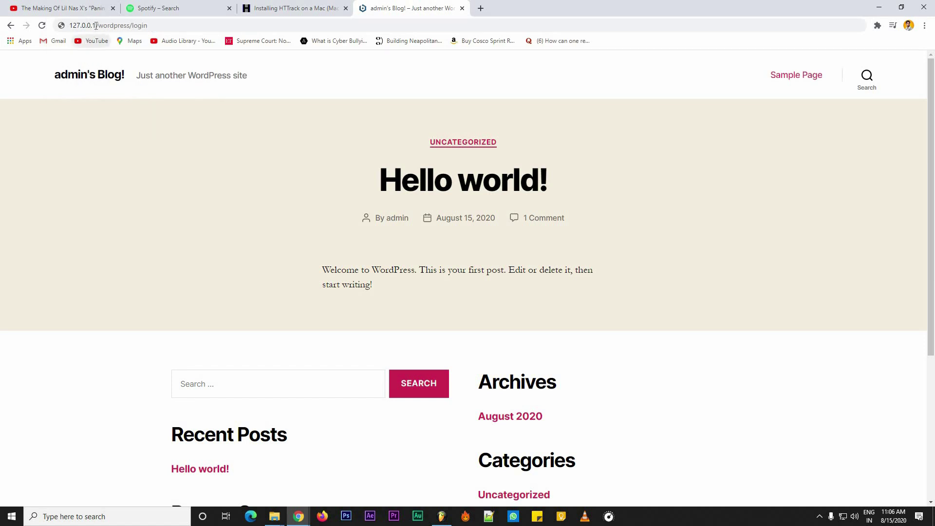
drag(92, 25, 45, 31)
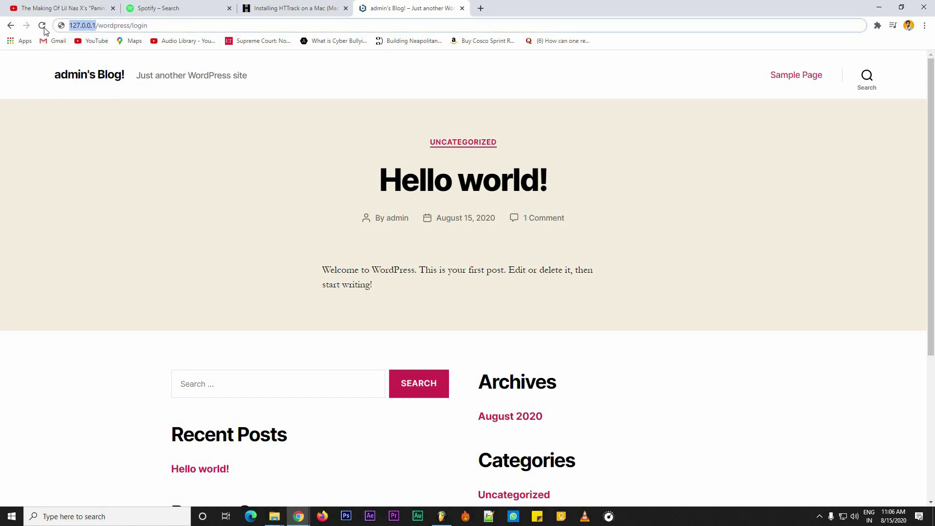
text(localhos)
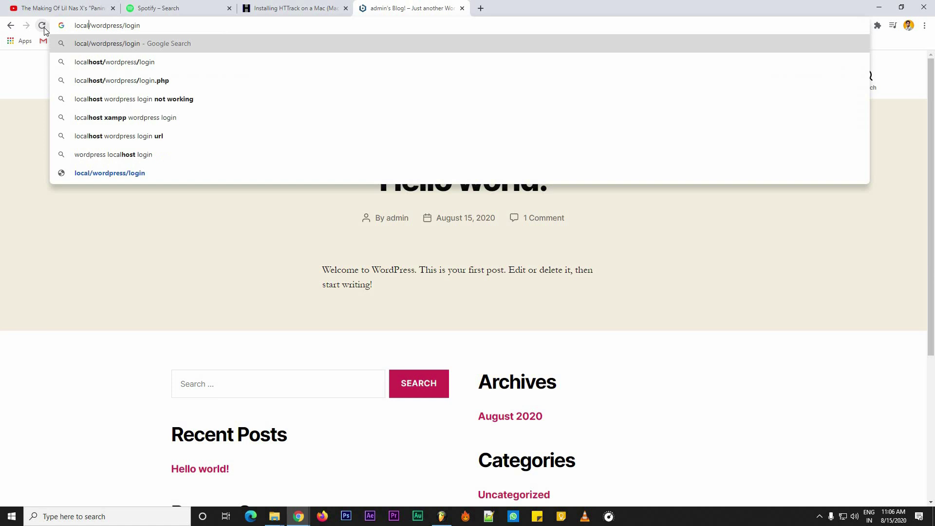
text(t)
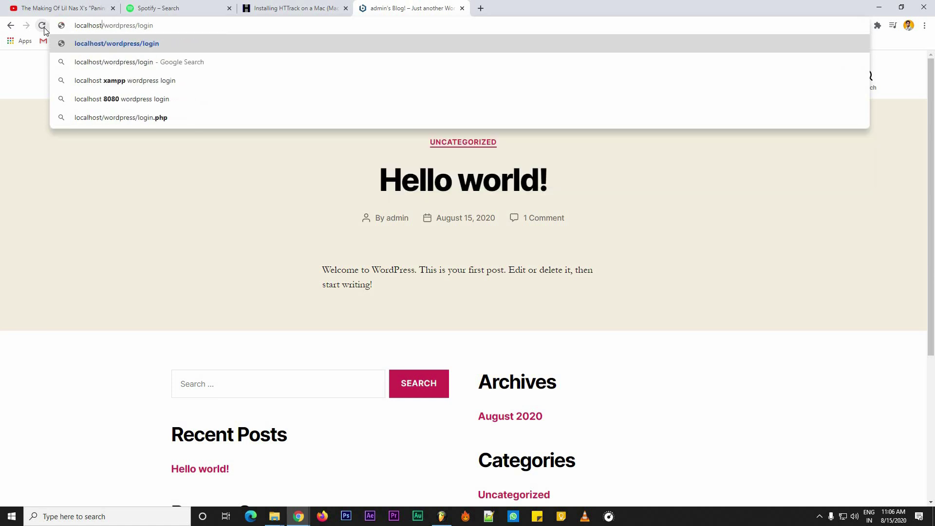
key(Return)
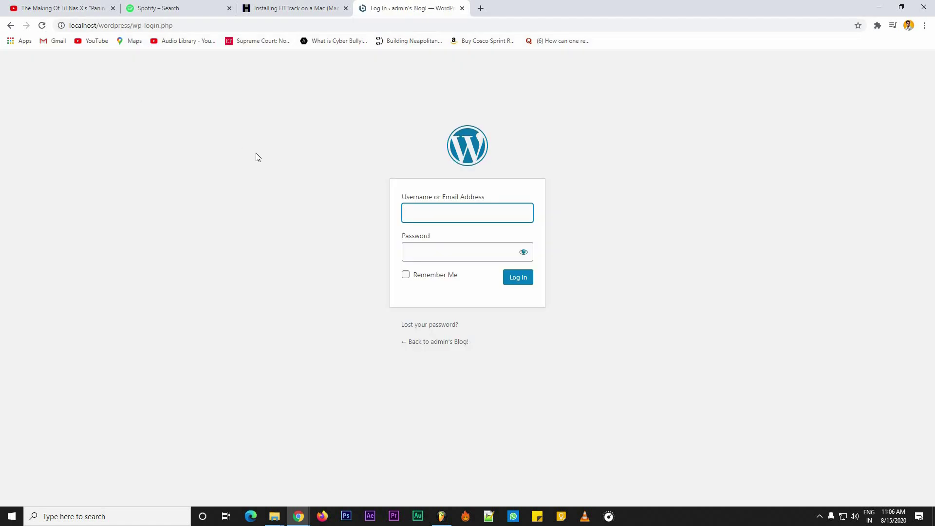
Step: Log in with username 'admin' and the pasted account password
text(admin)
click(419, 245)
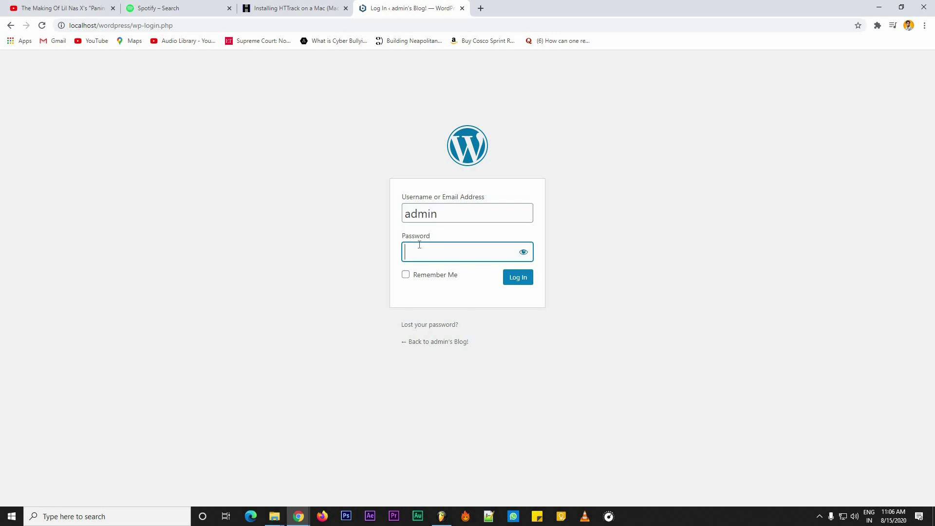
key(ctrl+v)
click(514, 285)
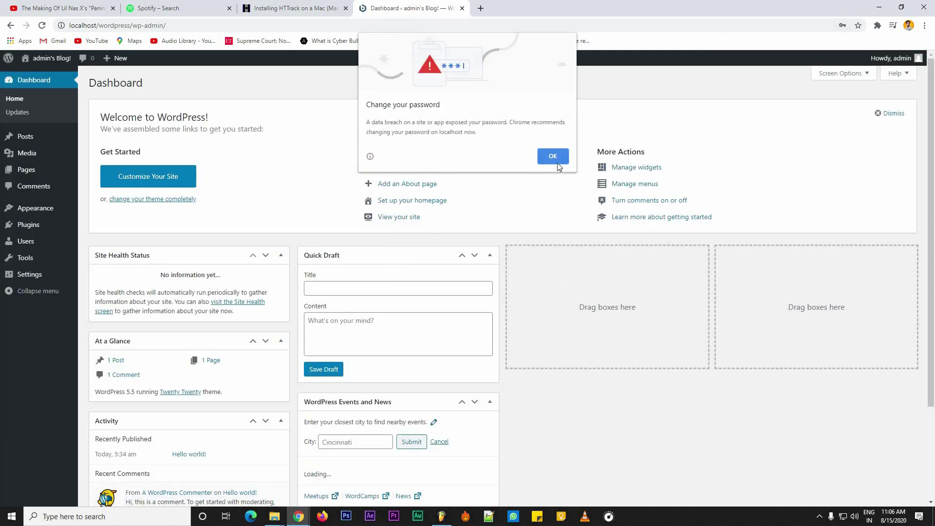
Step: Dismiss Chrome's 'Change your password' popup with OK
click(554, 157)
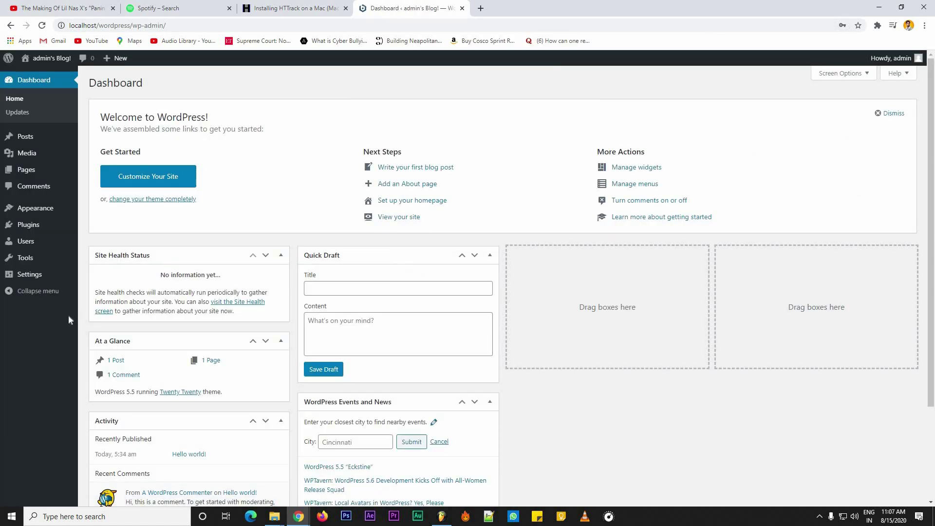